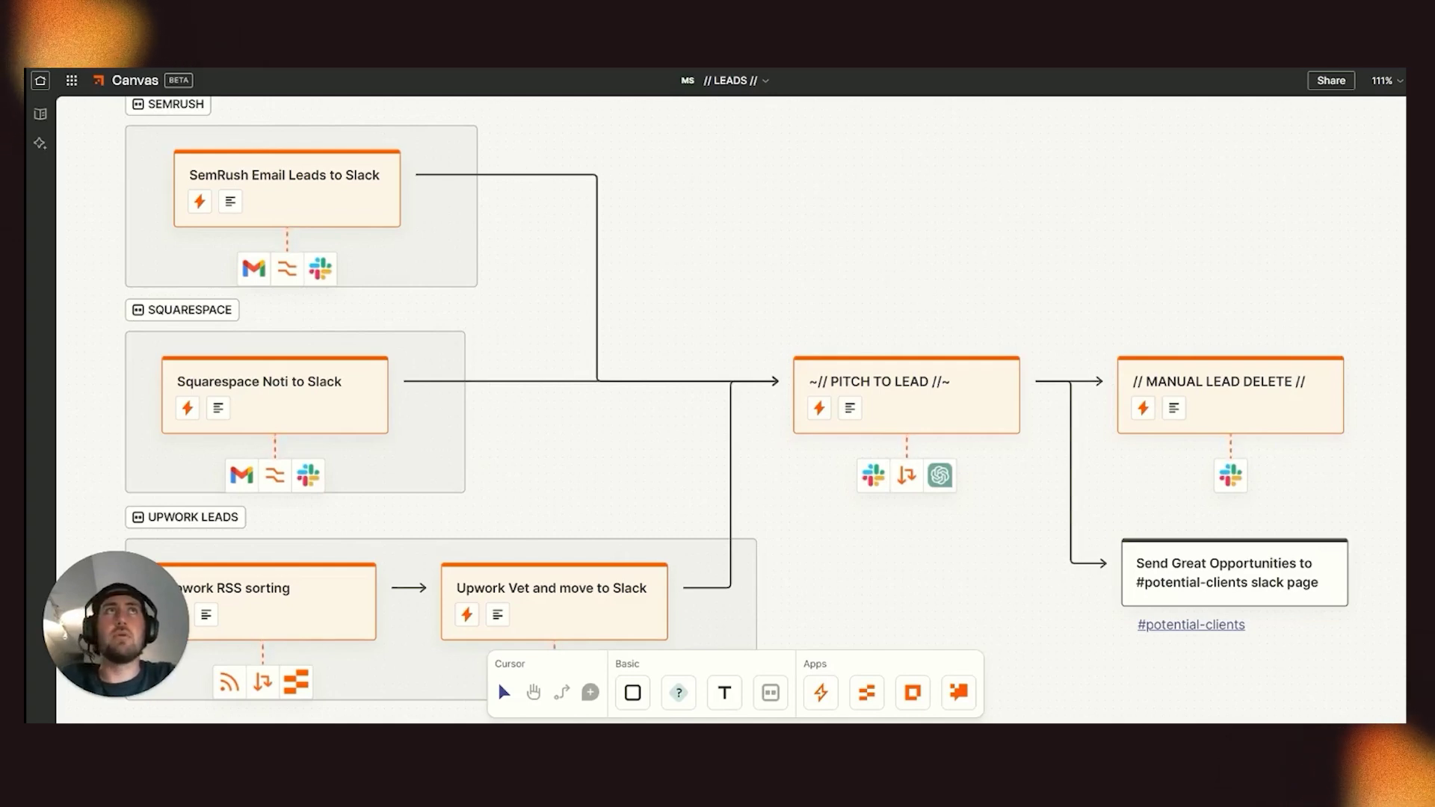
Switch to the // UPWORK LEADS // table and show its Upwork view
click(998, 68)
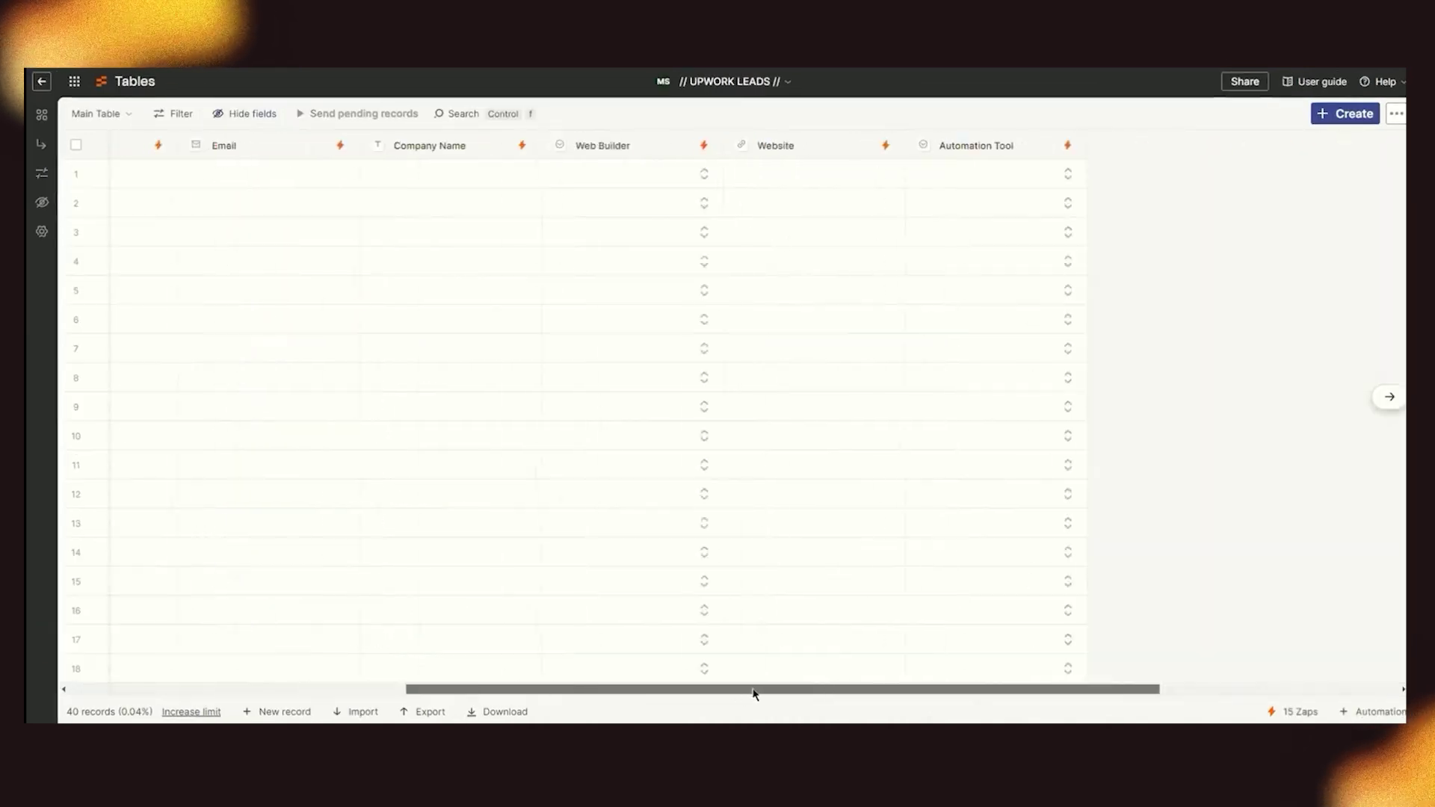
drag(756, 692, 324, 676)
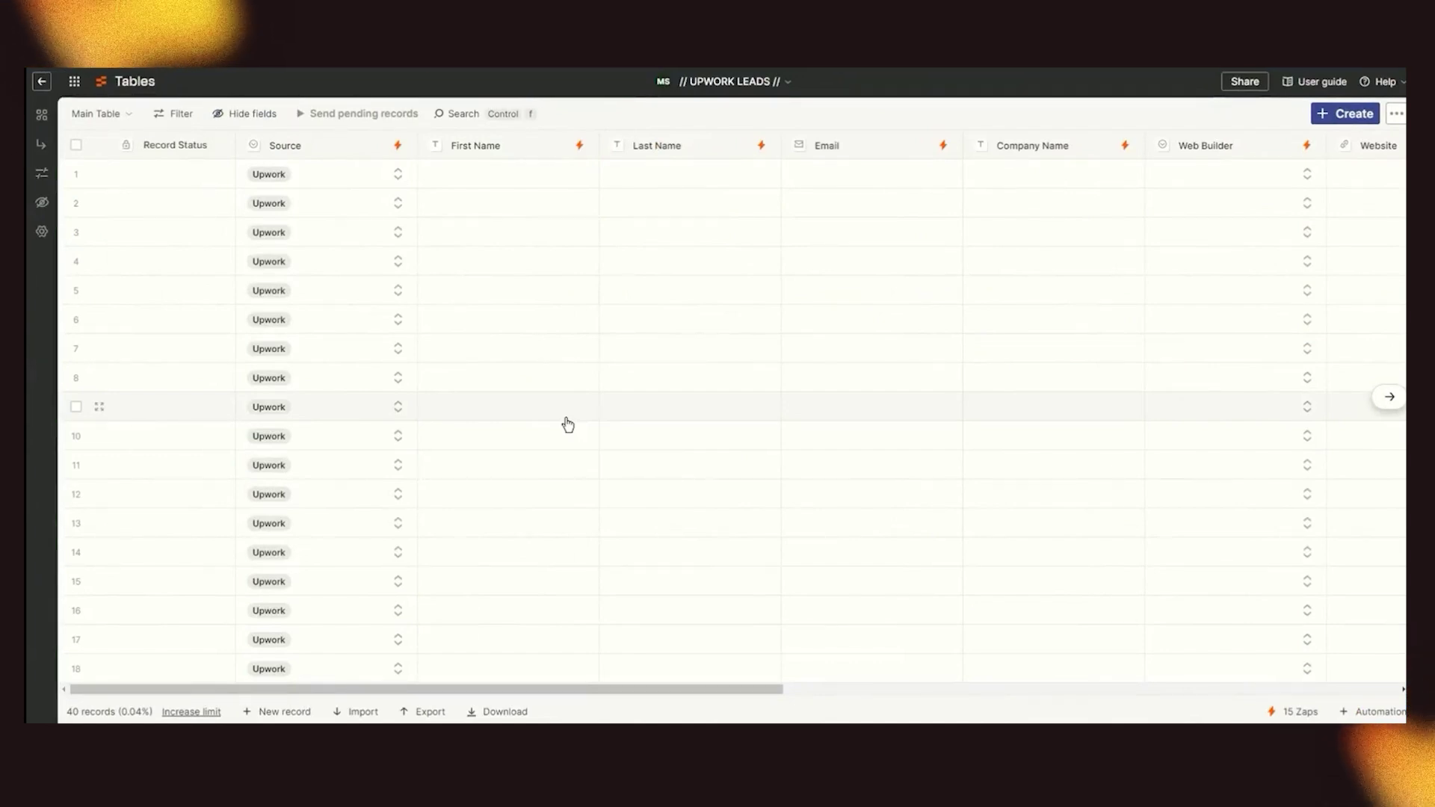
click(95, 113)
click(114, 193)
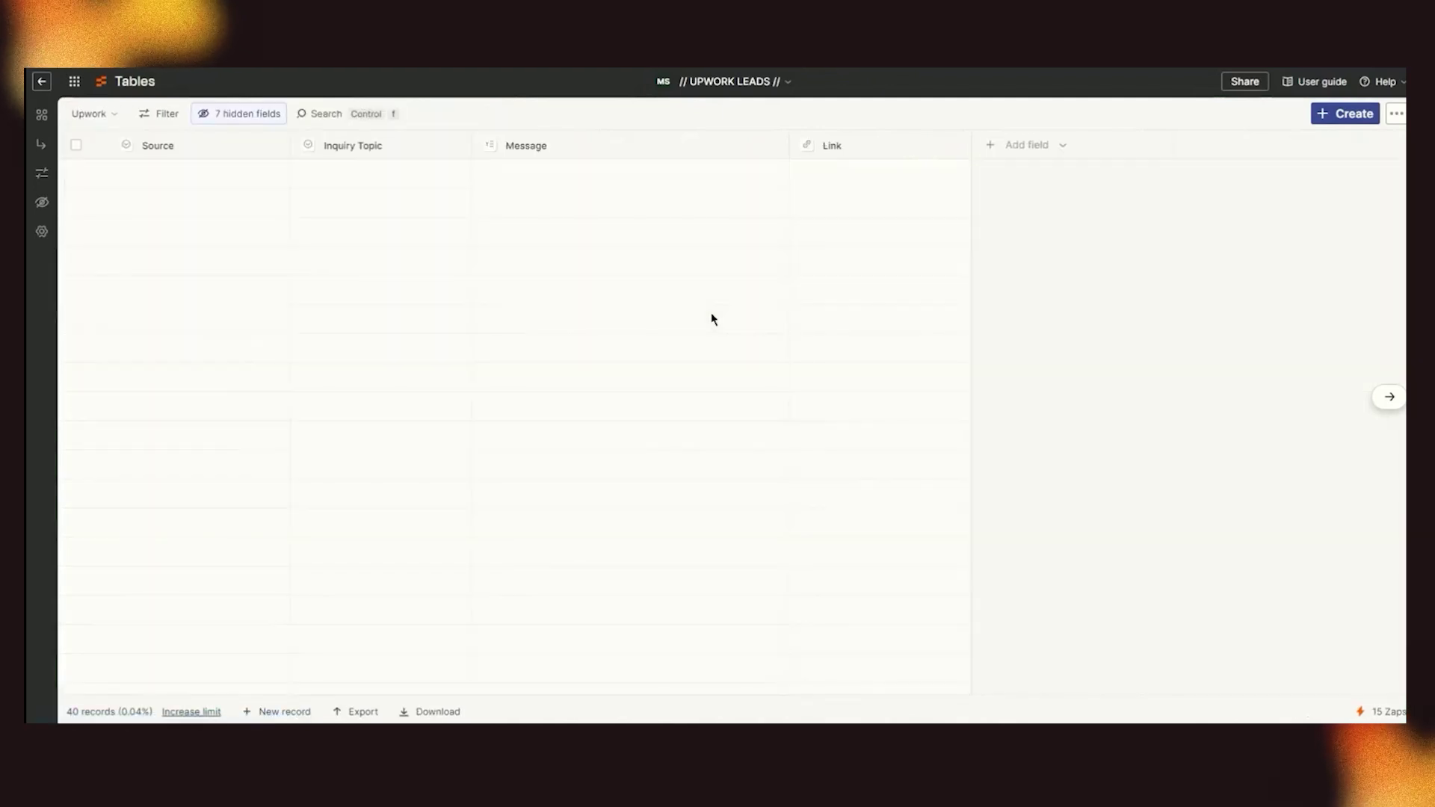
Browse the Upwork leads and open the second lead's full message
scroll(713, 319, down, 2)
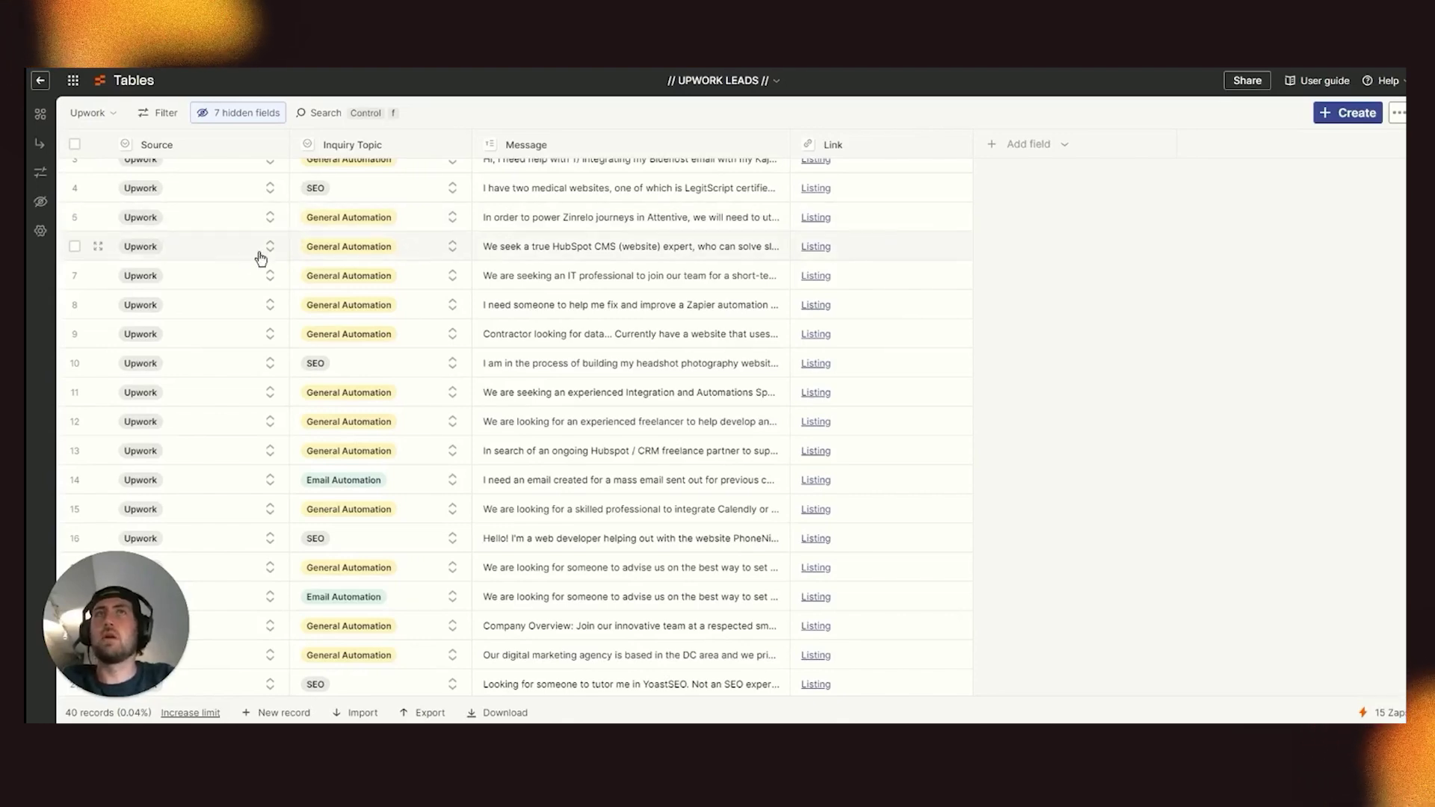
scroll(426, 314, down, 10)
scroll(430, 324, up, 10)
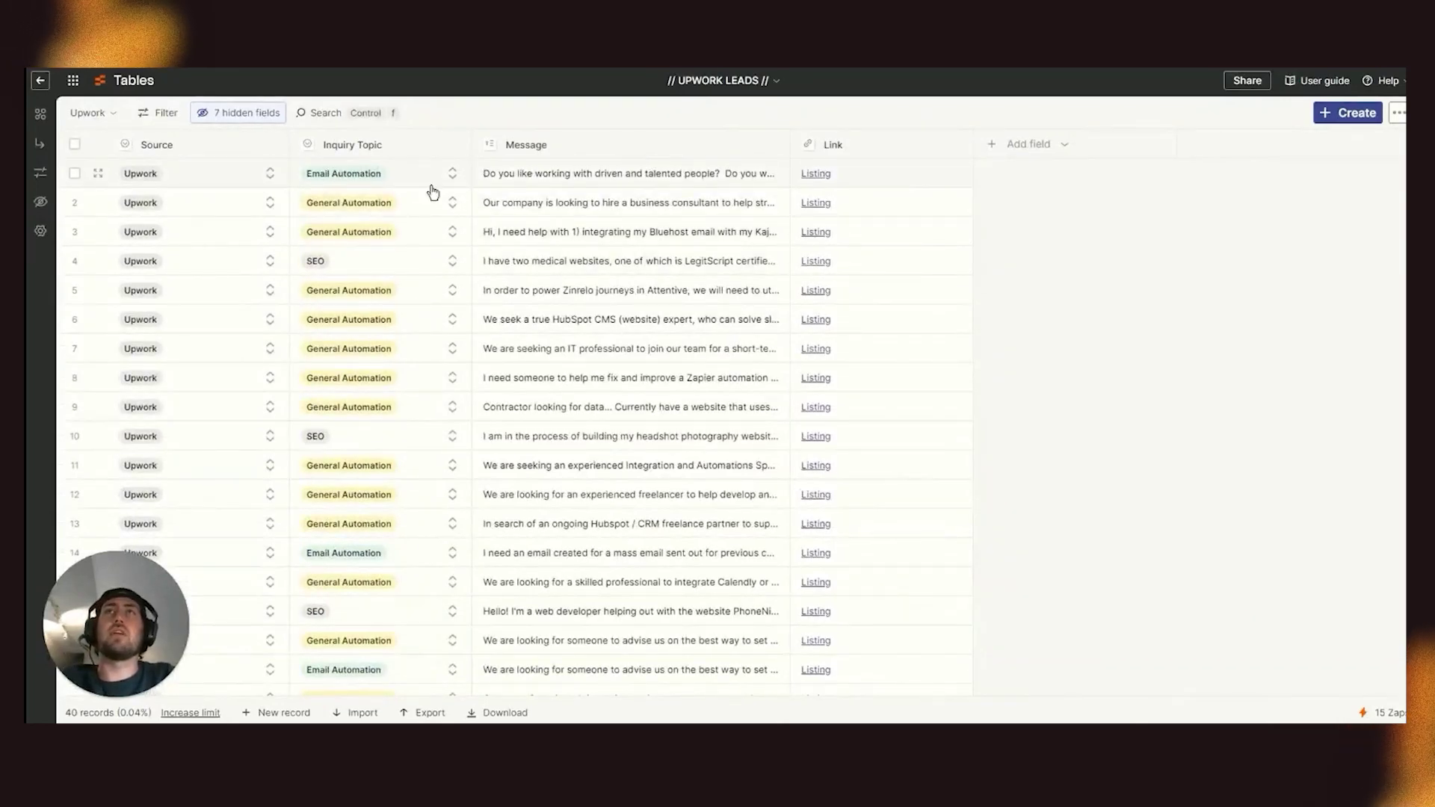
click(650, 196)
click(648, 196)
scroll(737, 449, down, 10)
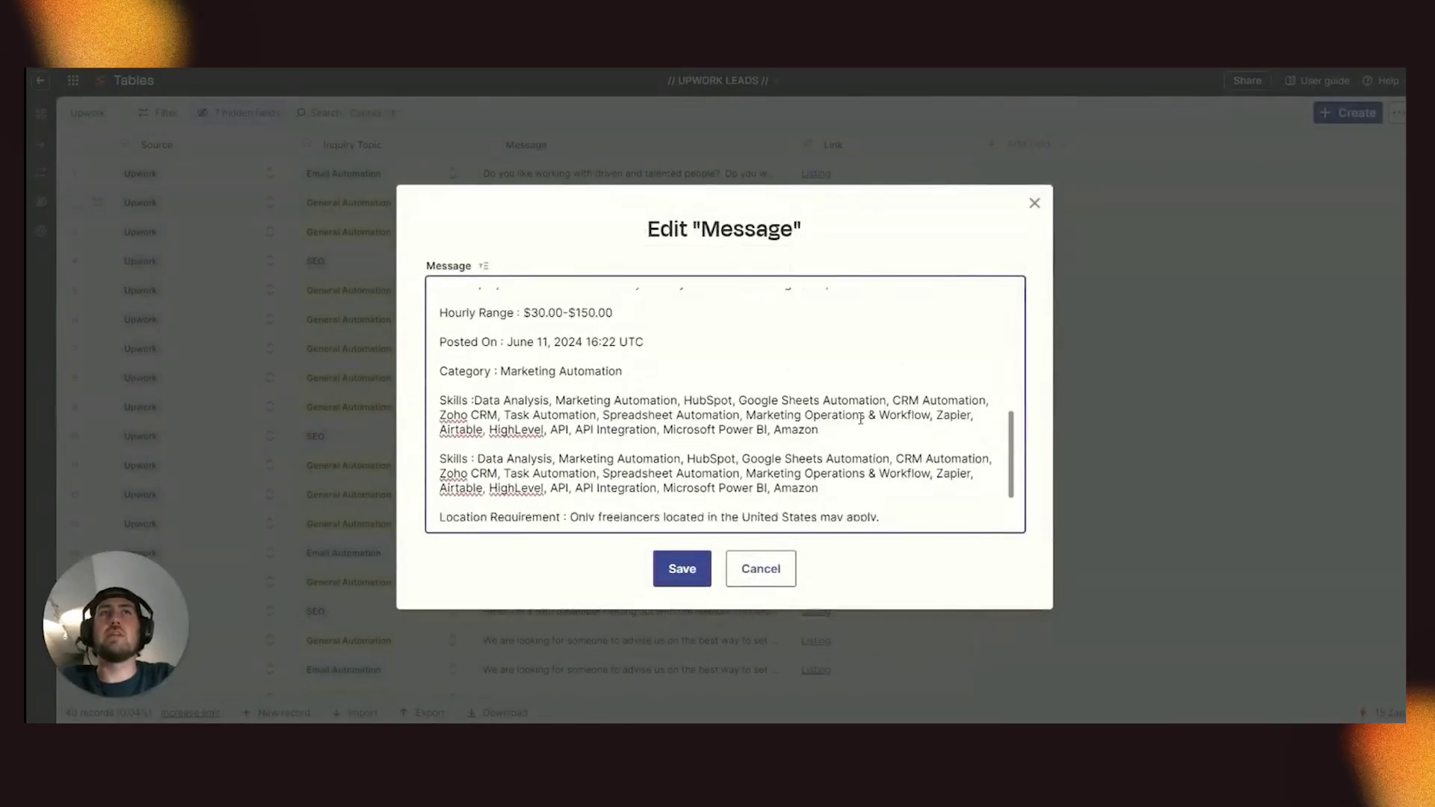
scroll(737, 452, up, 4)
scroll(599, 509, up, 5)
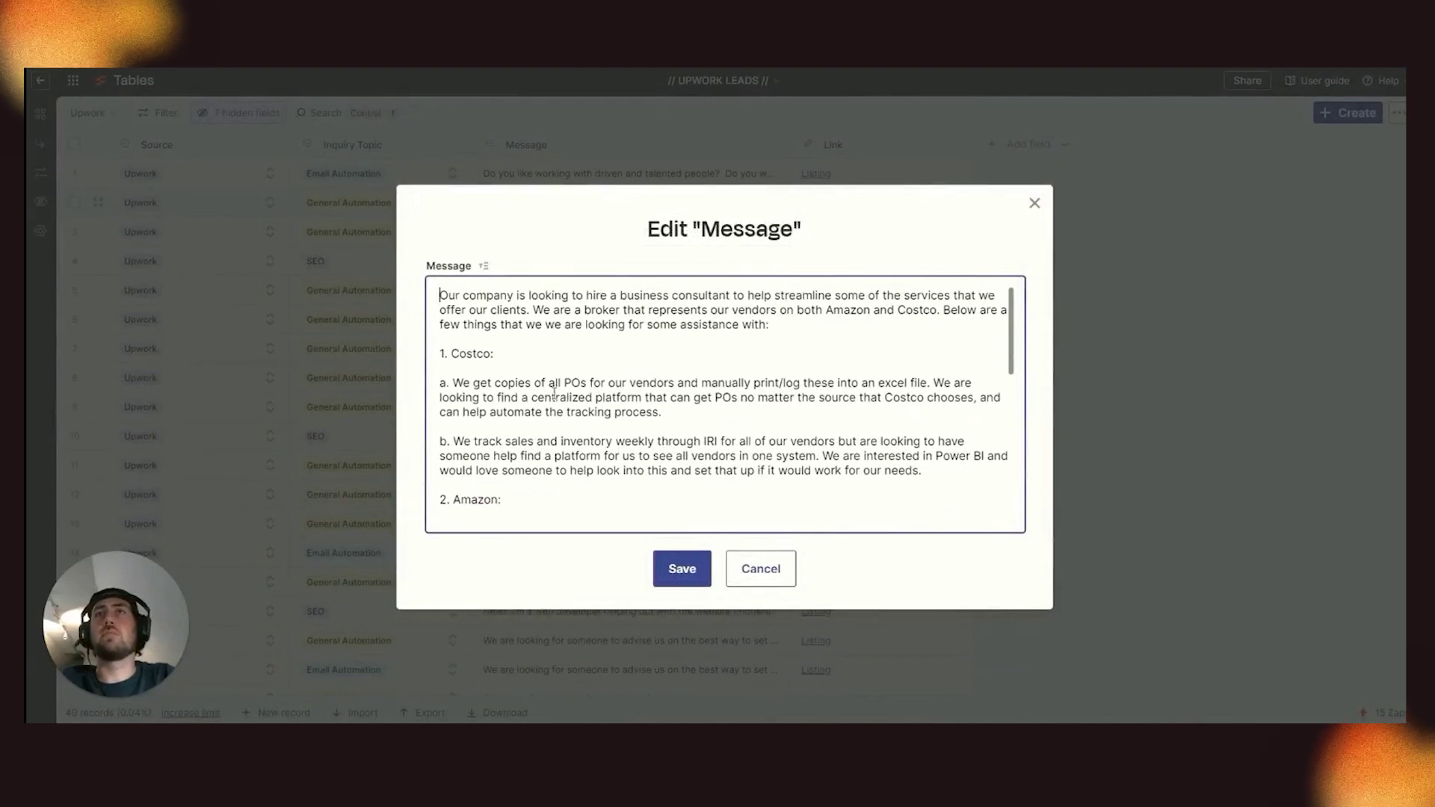
drag(450, 293, 494, 354)
scroll(643, 388, down, 4)
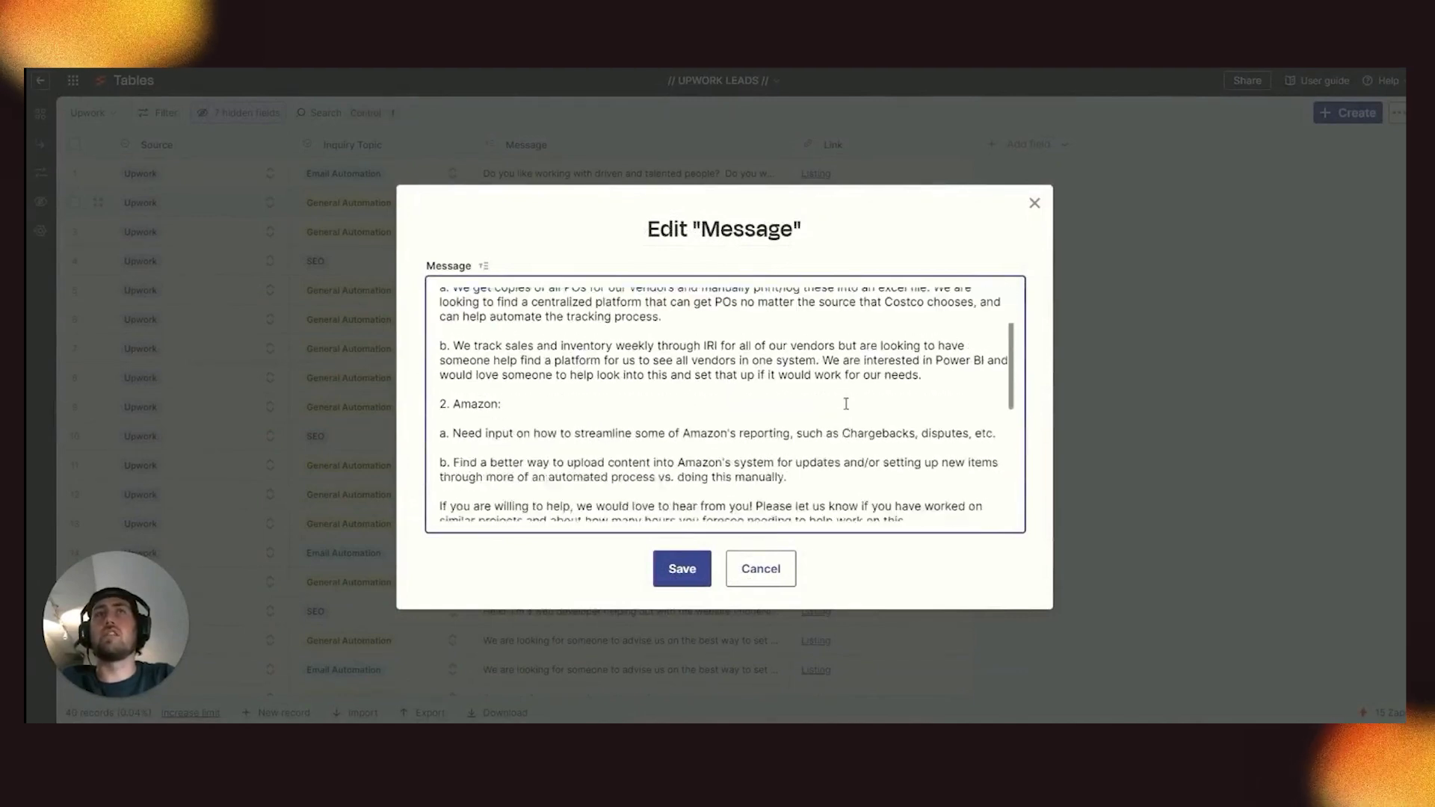
scroll(641, 409, up, 1)
drag(612, 426, 523, 426)
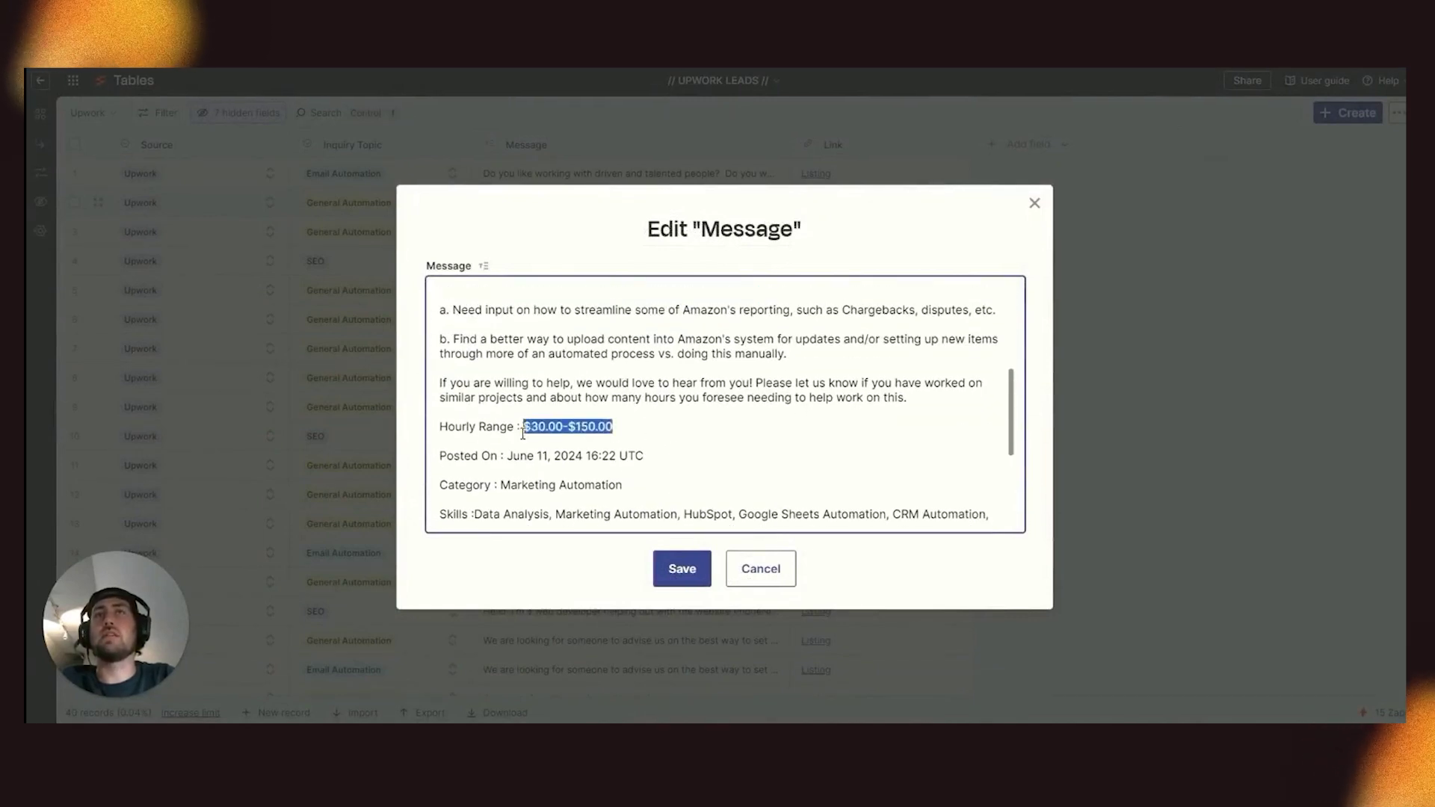
click(739, 464)
scroll(736, 460, down, 4)
click(625, 326)
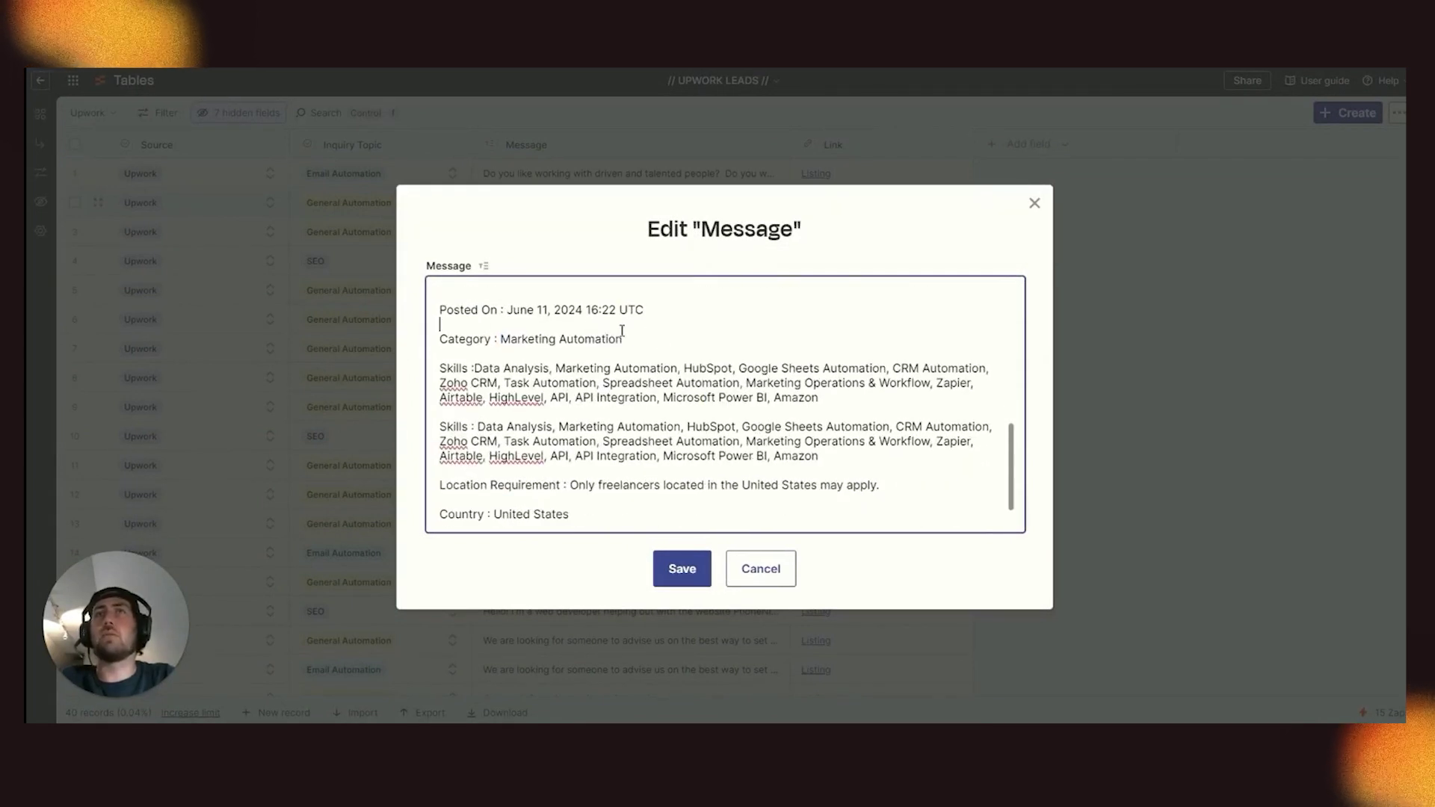
scroll(829, 369, down, 1)
drag(830, 368, 447, 338)
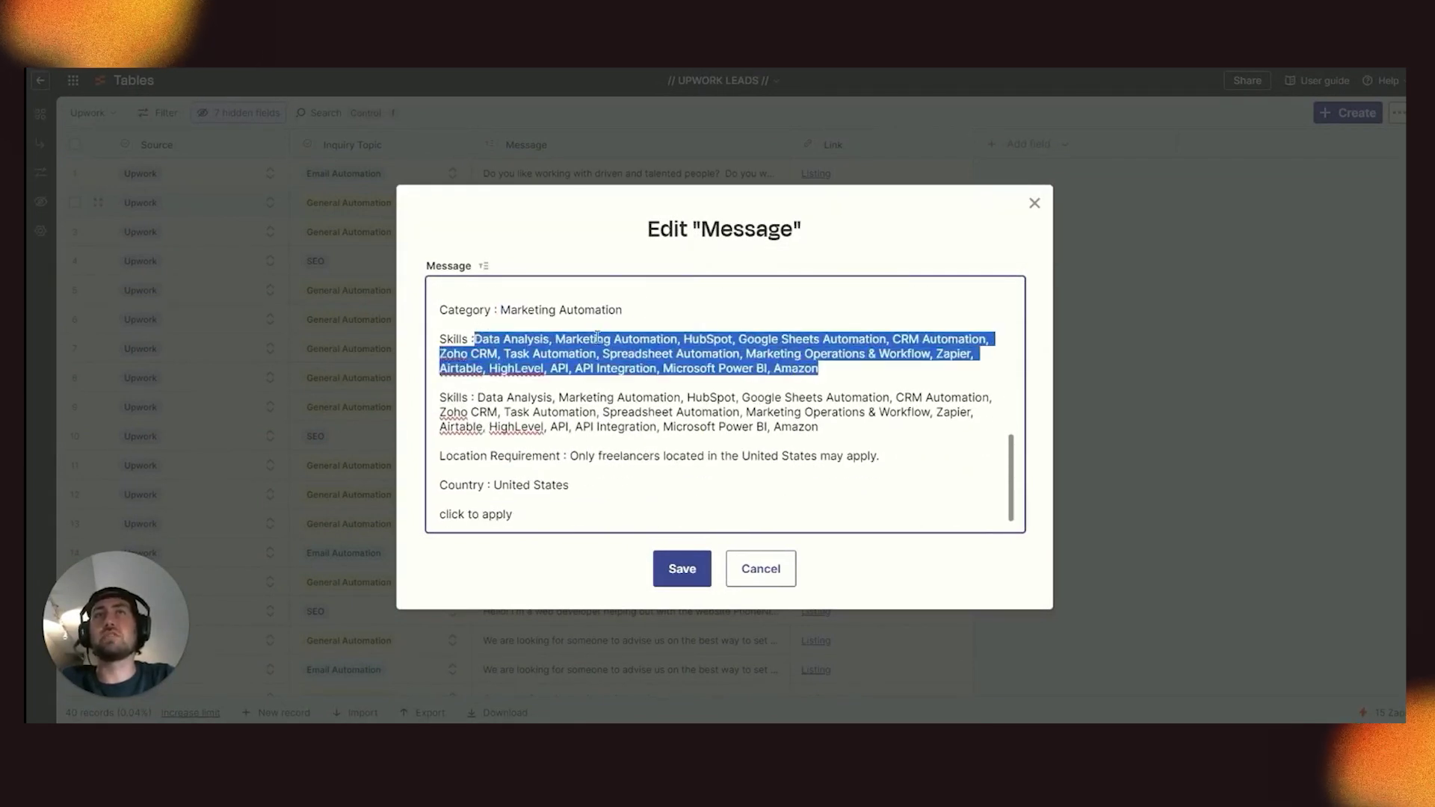
click(599, 338)
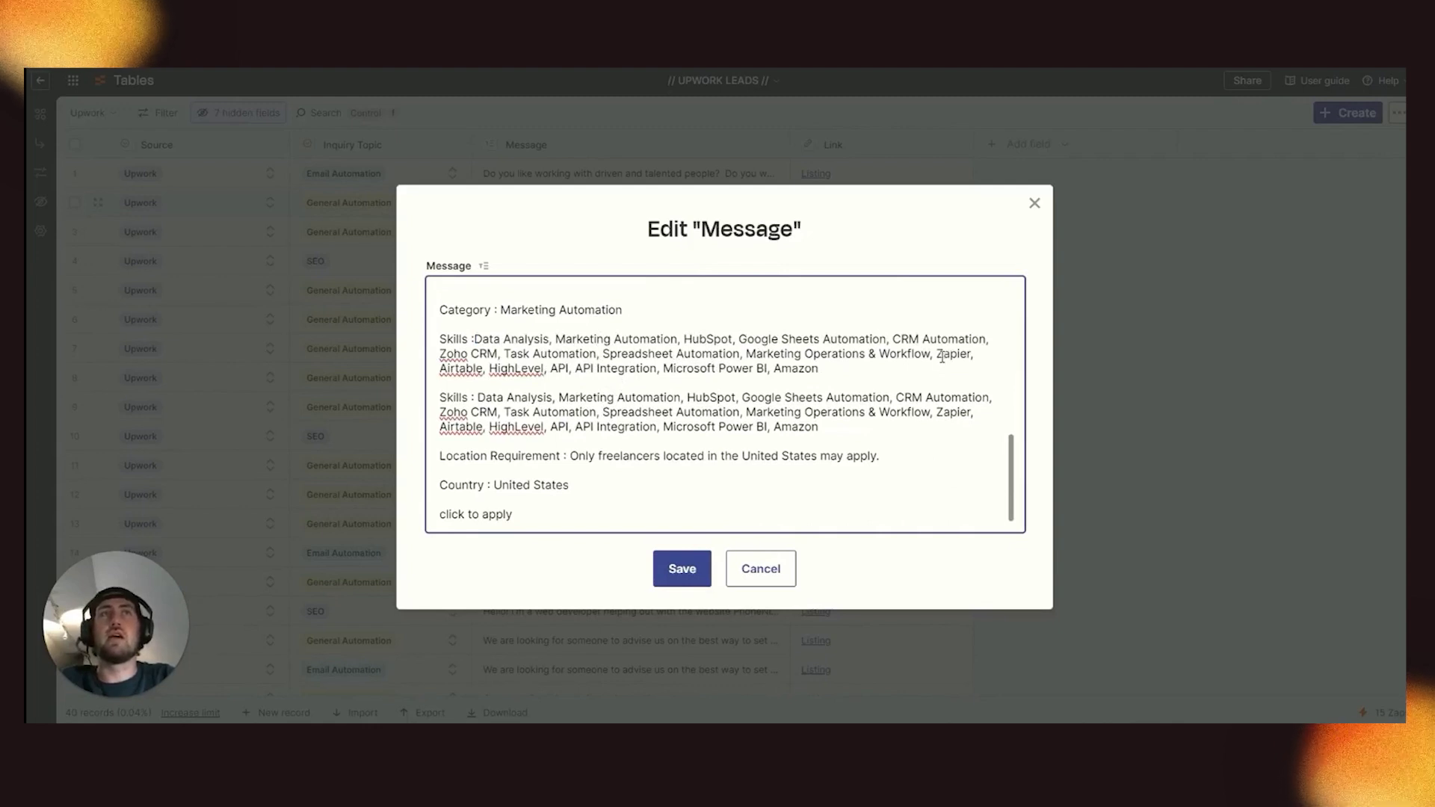
drag(936, 354, 972, 356)
click(913, 370)
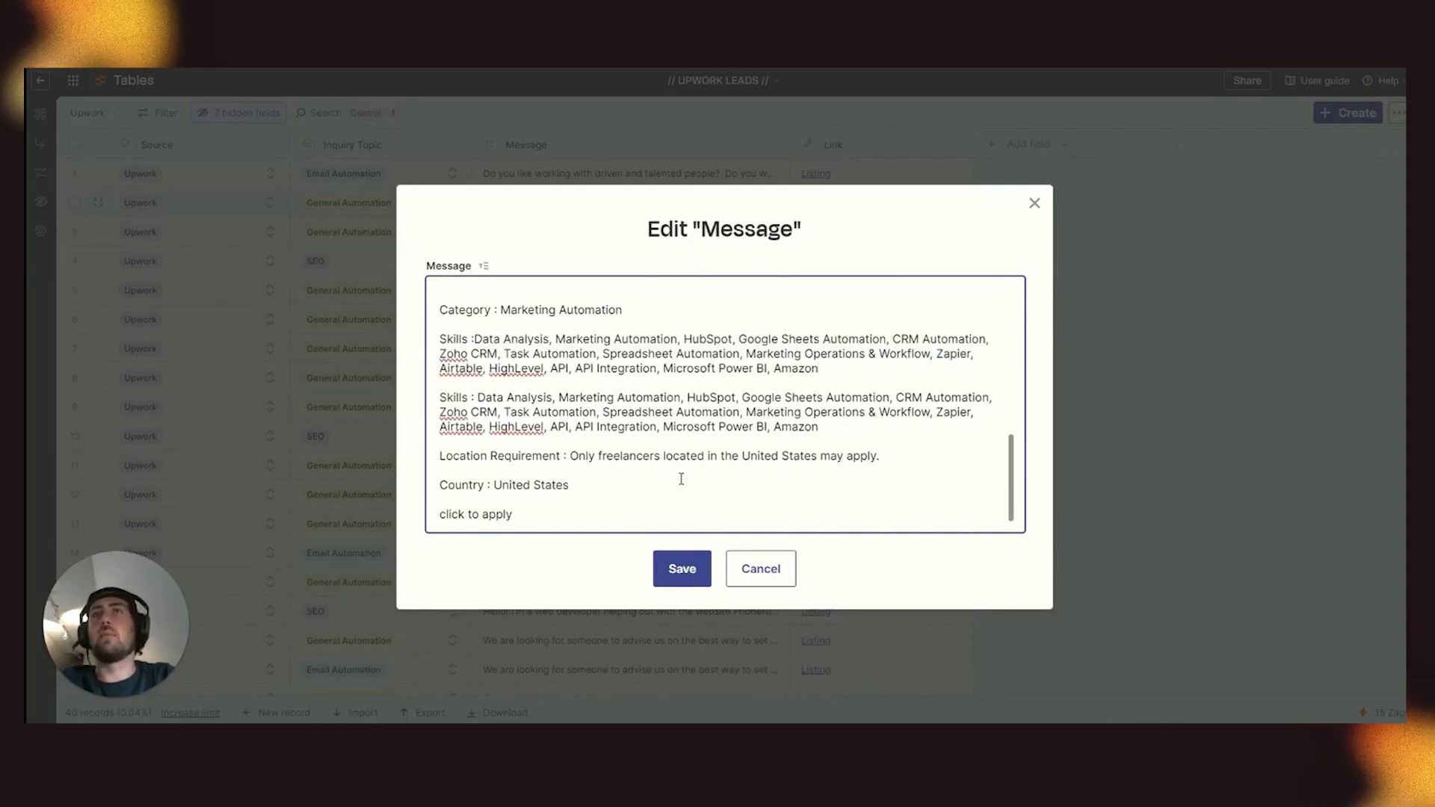
drag(532, 455, 569, 455)
click(569, 455)
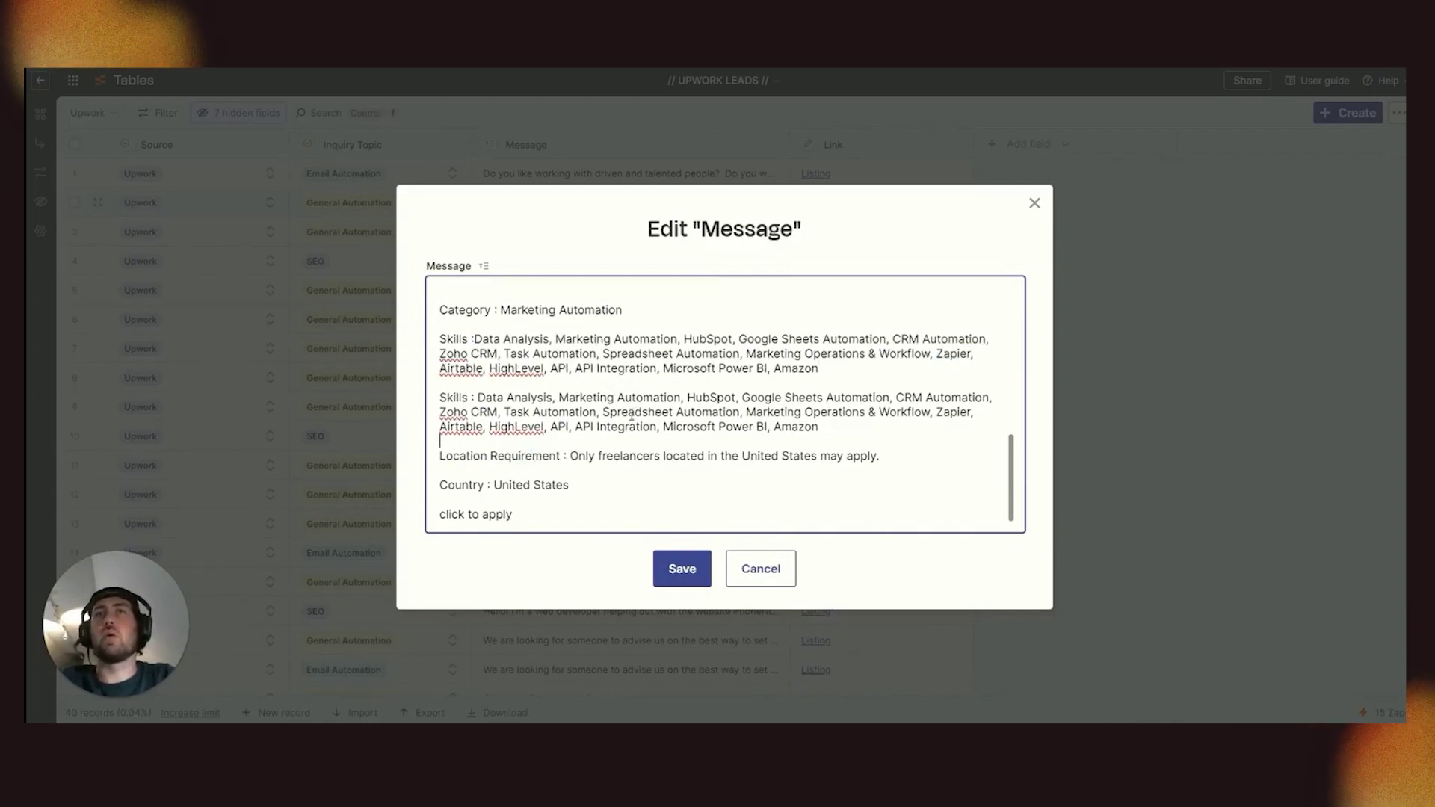
scroll(774, 408, up, 10)
click(1035, 205)
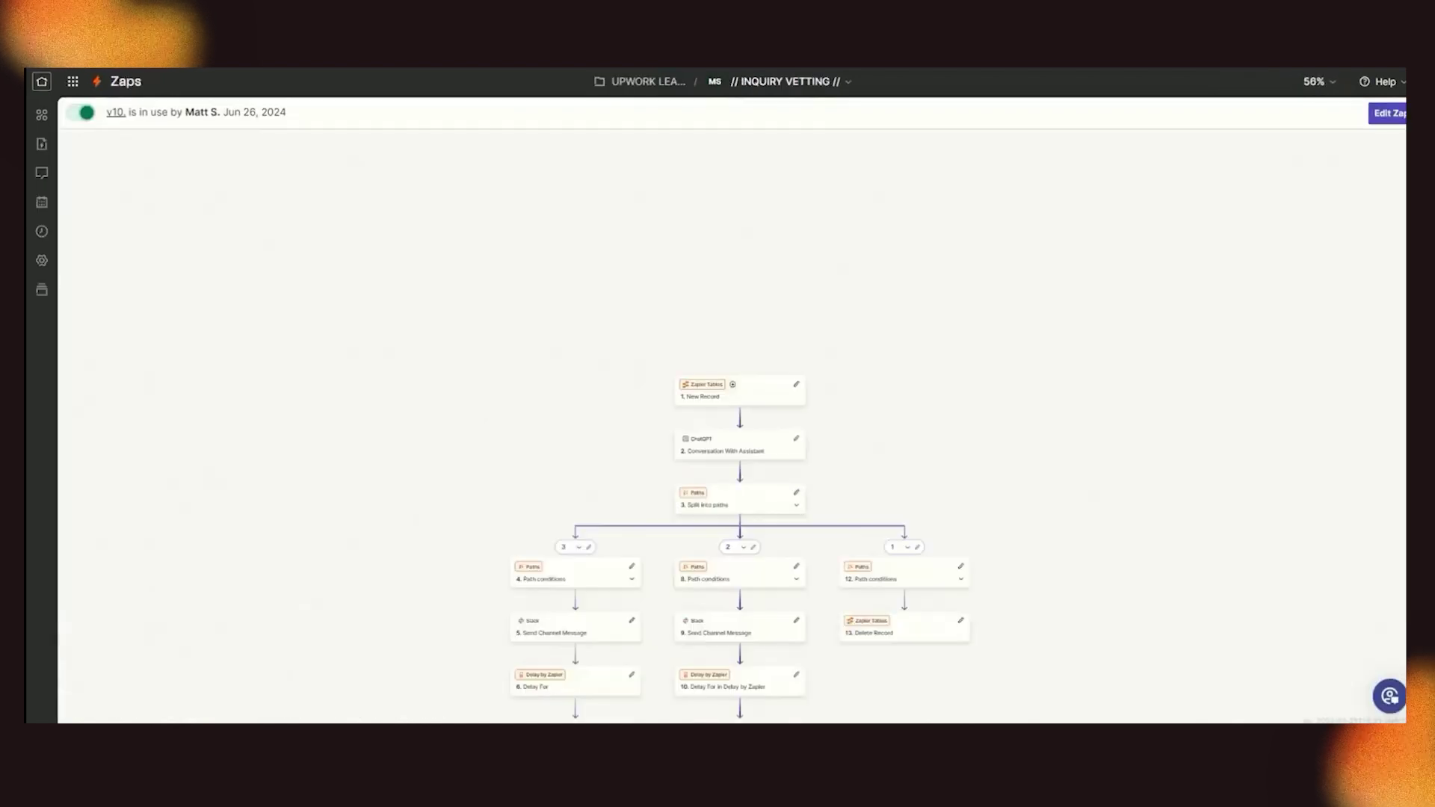
Zoom to fit the whole INQUIRY VETTING Zap flow, then return to the UPWORK LEADS folder's Zaps
scroll(894, 342, down, 2)
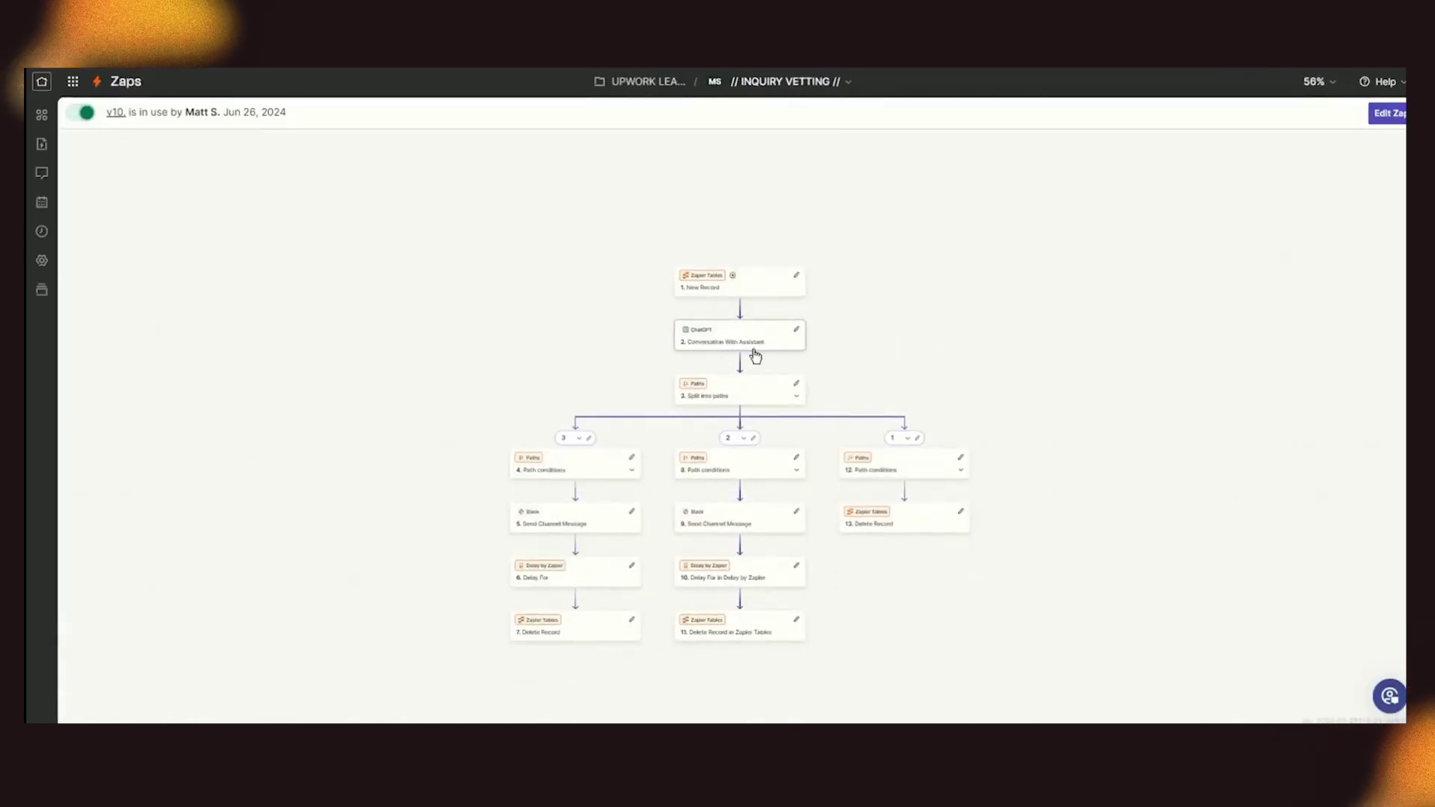
click(1317, 81)
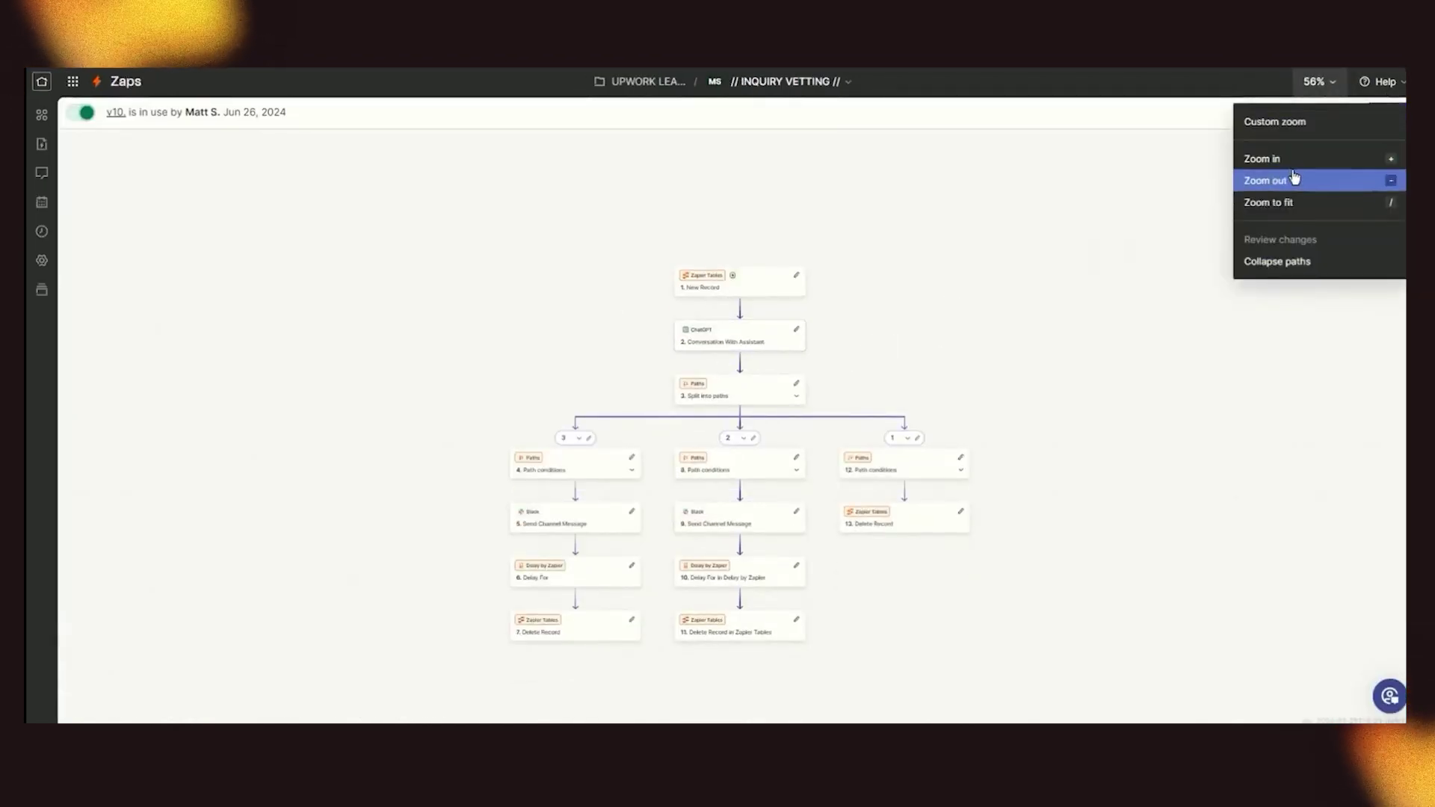
click(1269, 200)
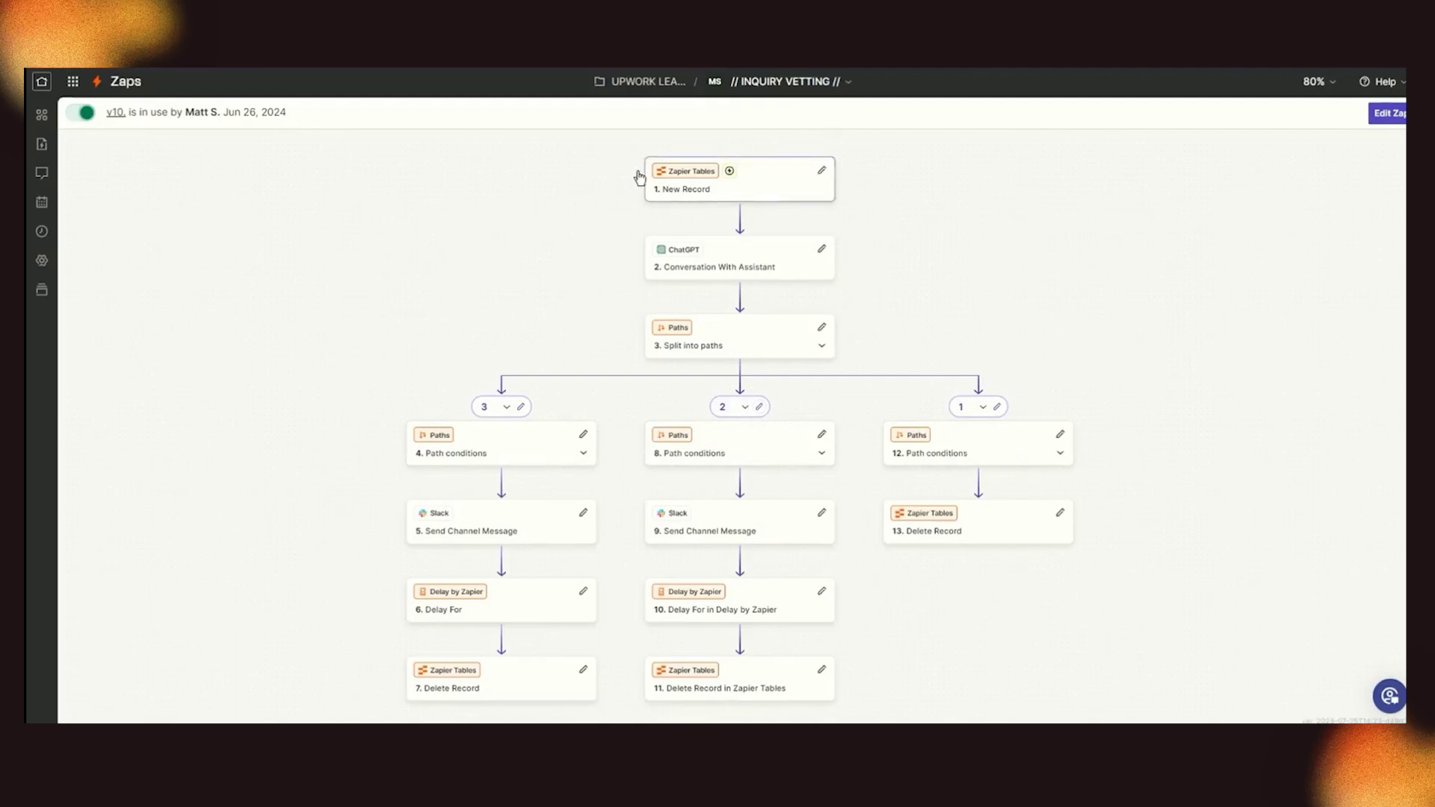
click(121, 81)
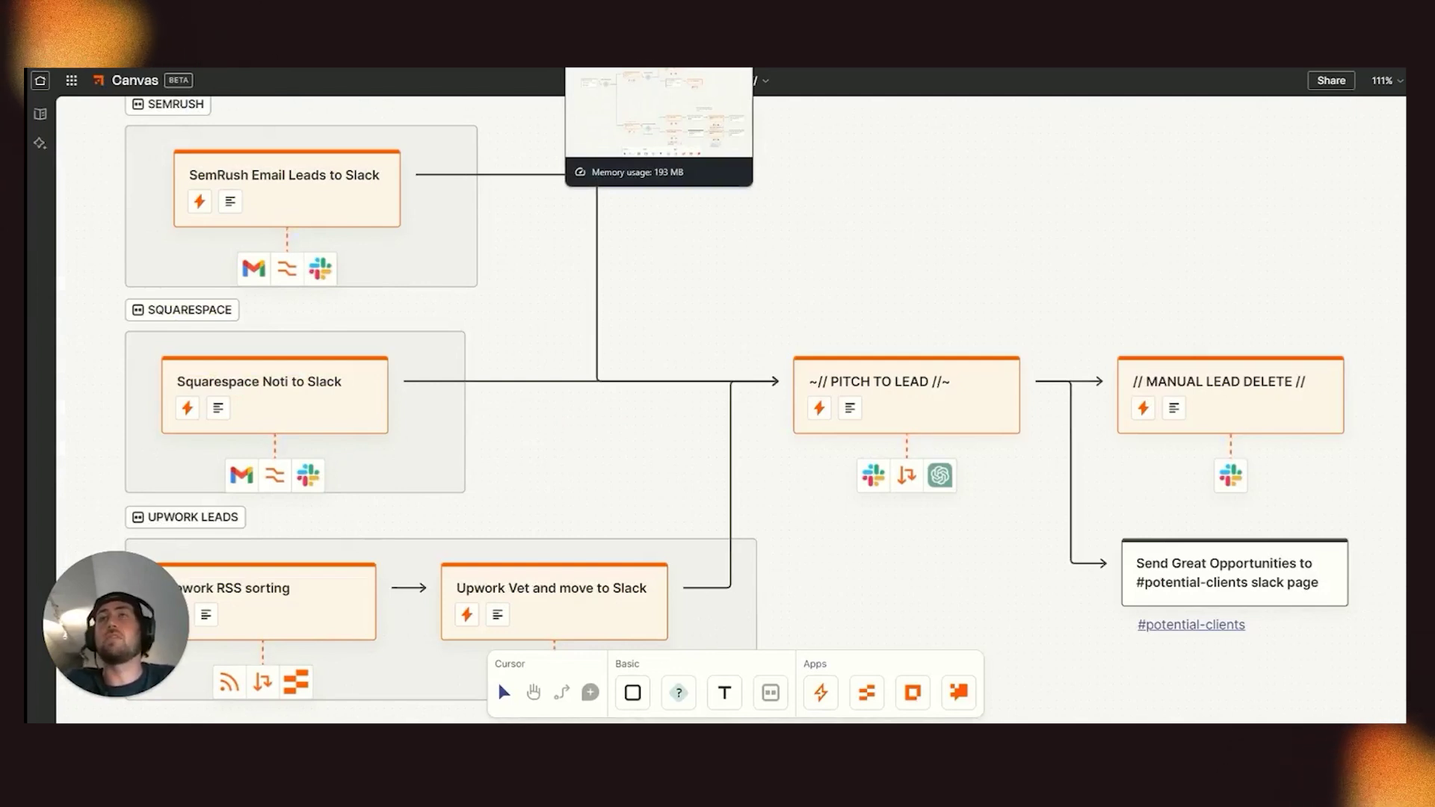
Bring up the "2 - Onboarding Process" canvas tab
click(643, 69)
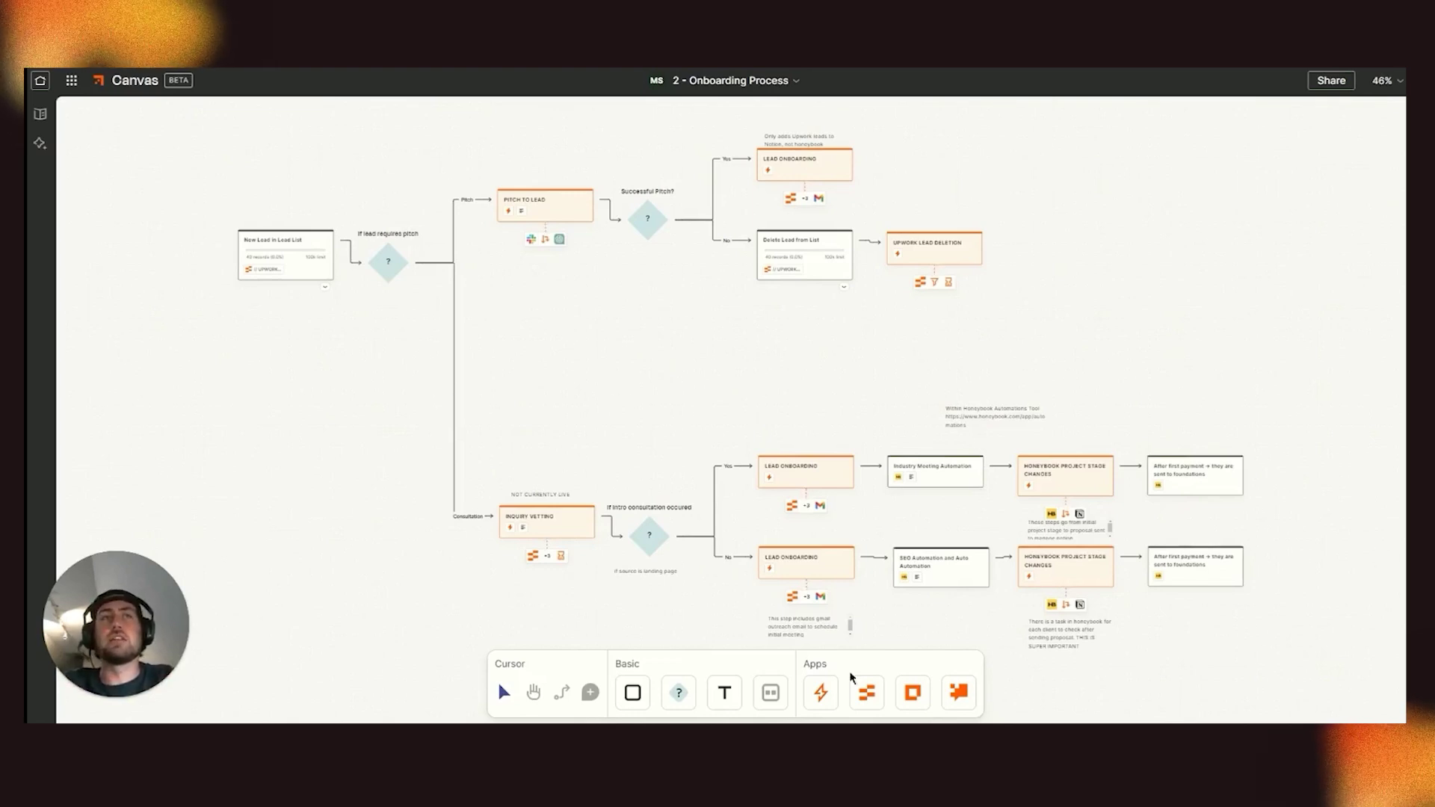
click(573, 539)
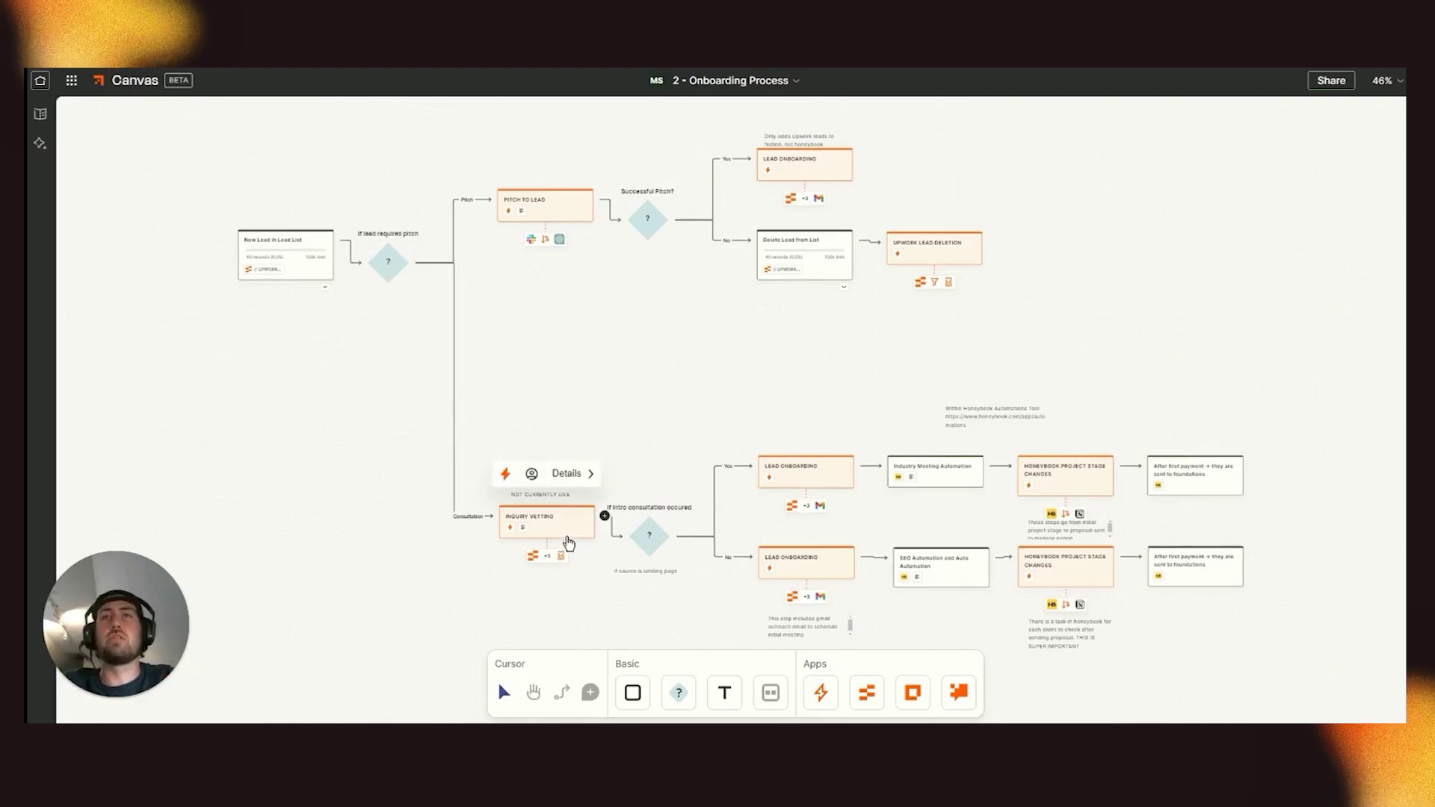
click(581, 479)
scroll(1228, 492, down, 2)
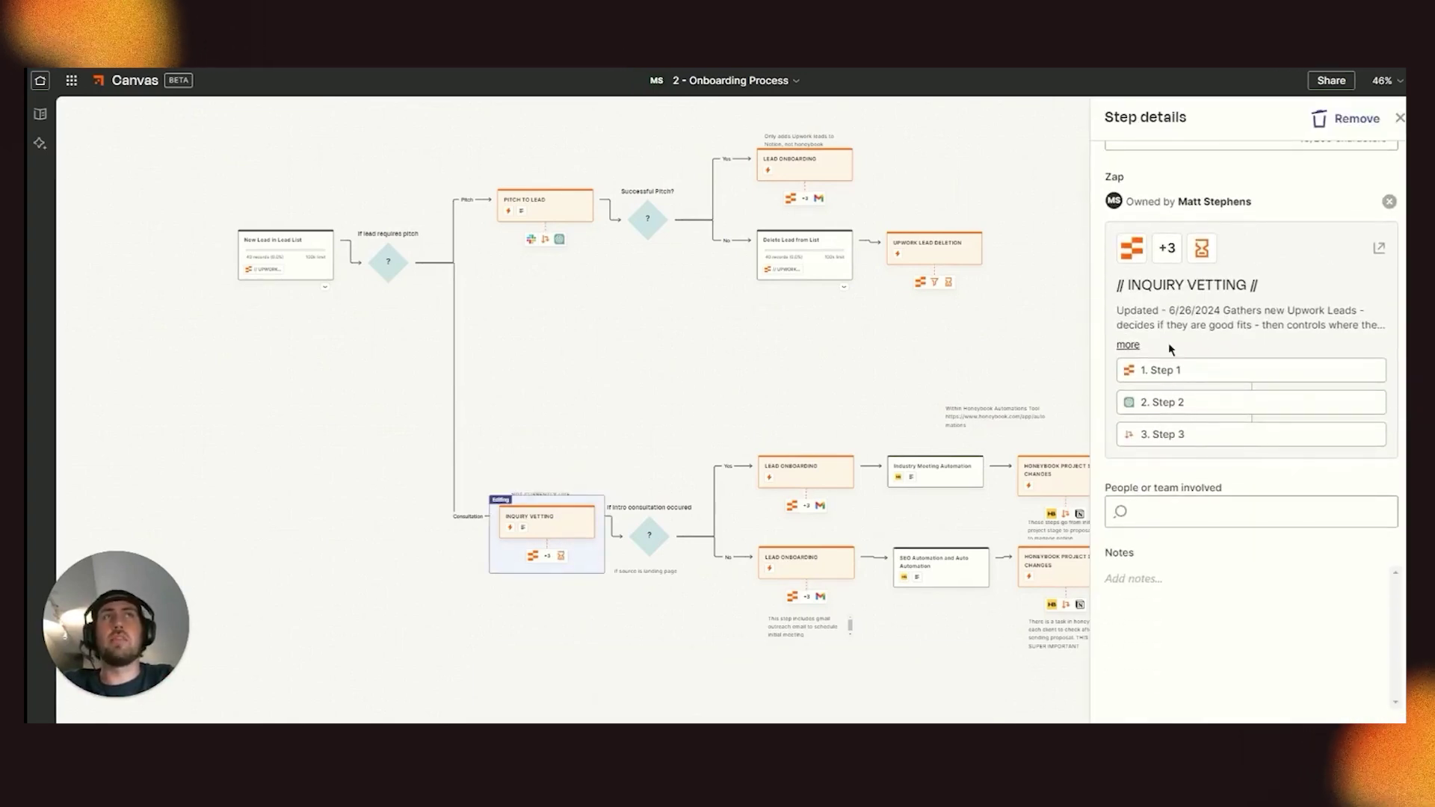
click(1401, 117)
scroll(891, 420, up, 2)
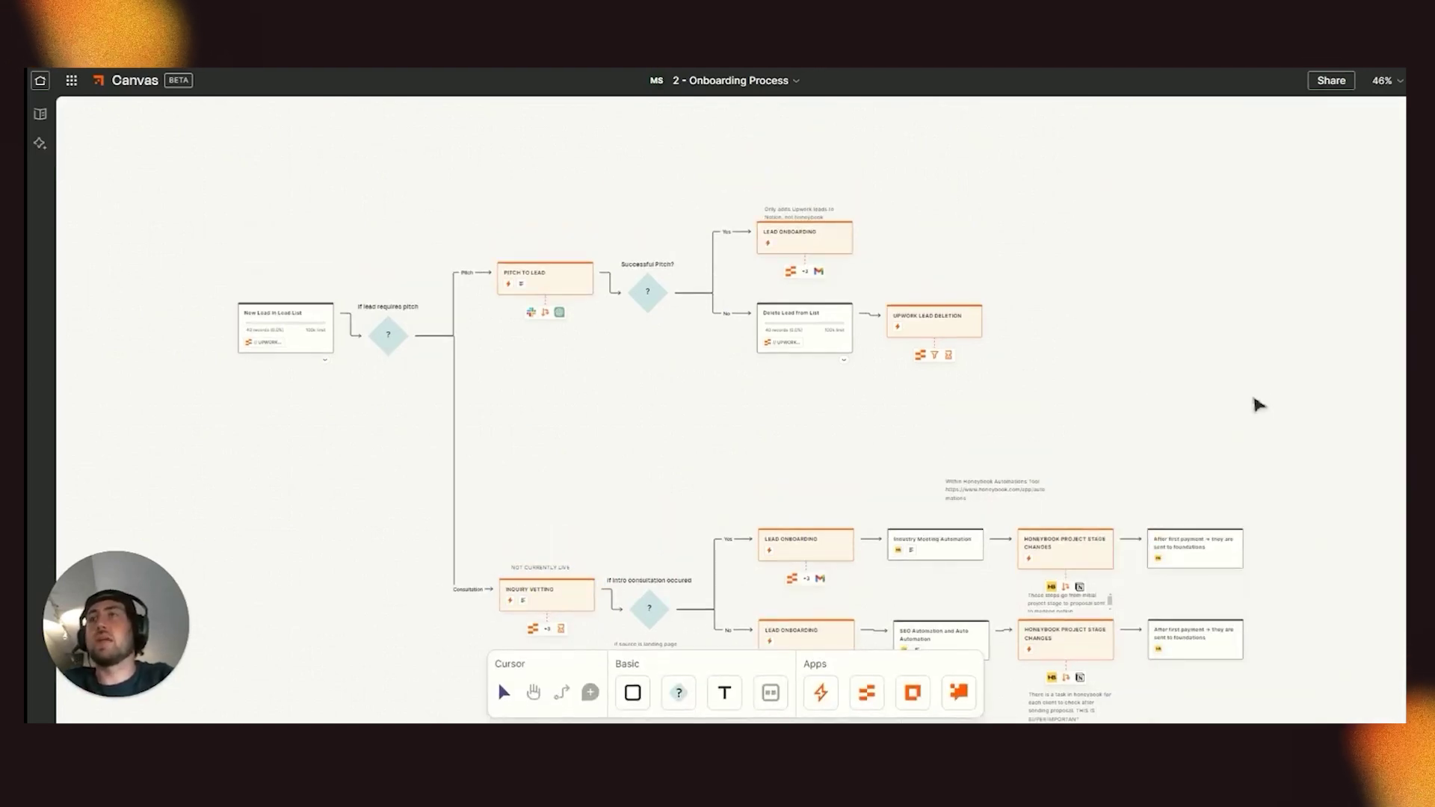